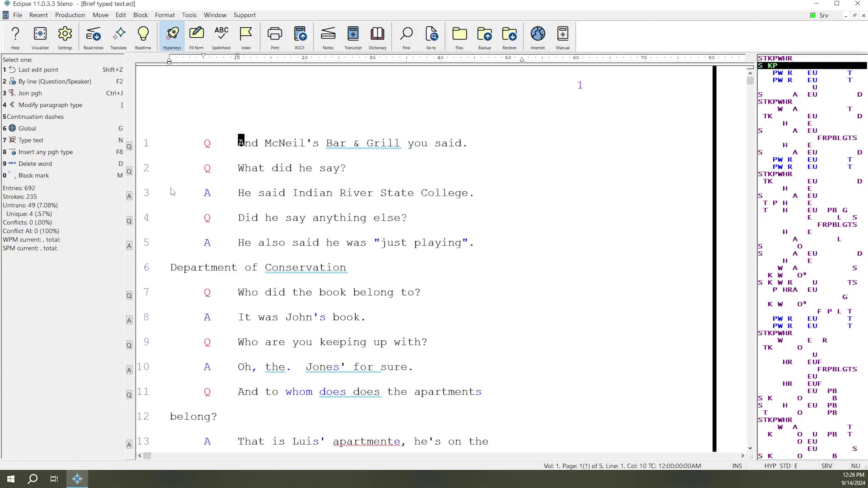
- Look over the transcript's first page and the PDF output settings, and close the settings without creating a file
scroll(578, 83, "down", 3)
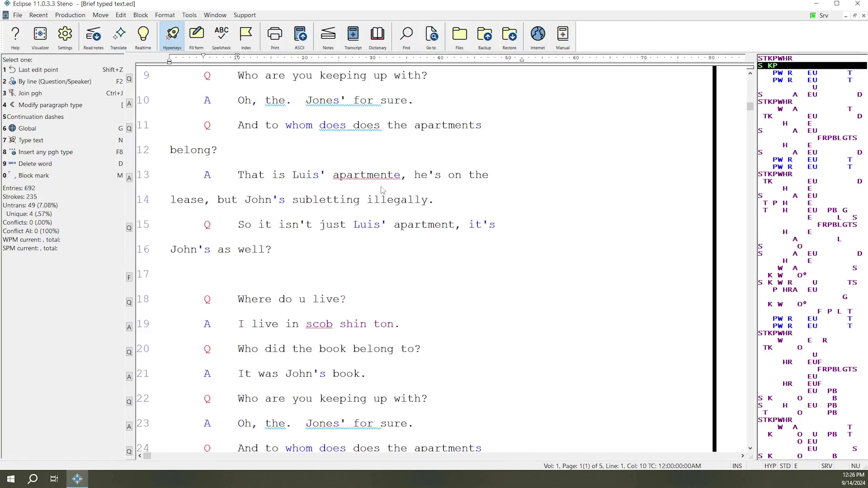
scroll(383, 191, "up", 4)
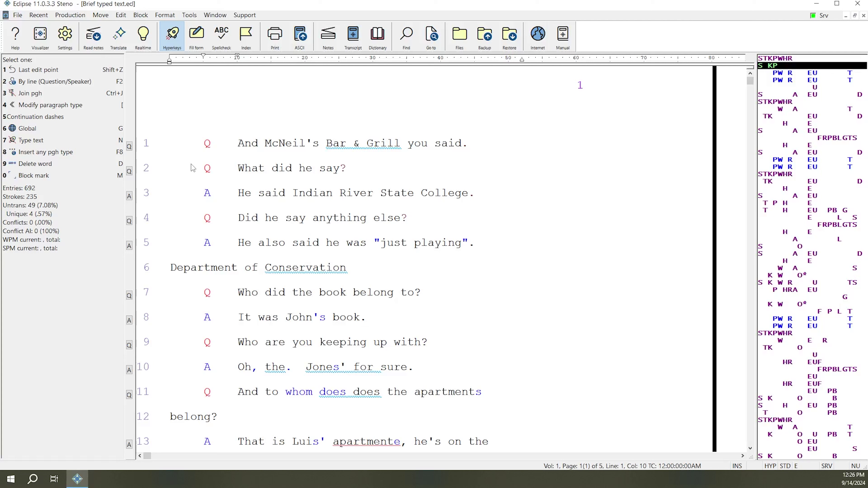
key("alt+p")
left_click(130, 275)
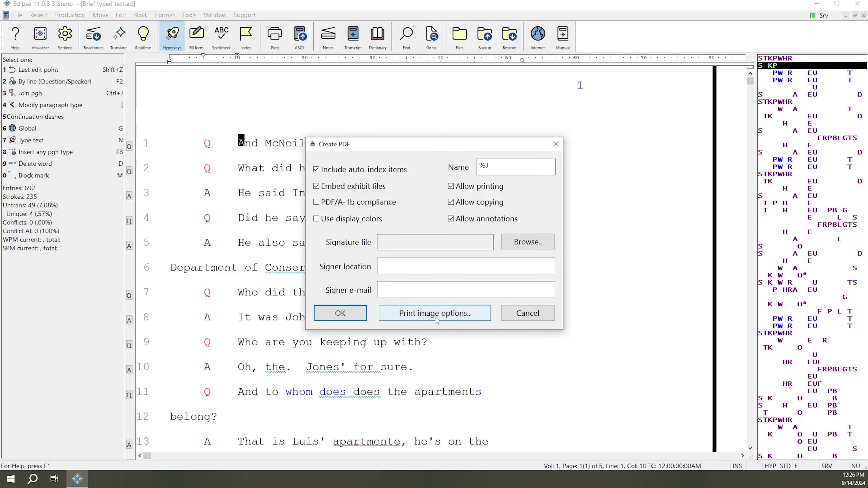
left_click(555, 145)
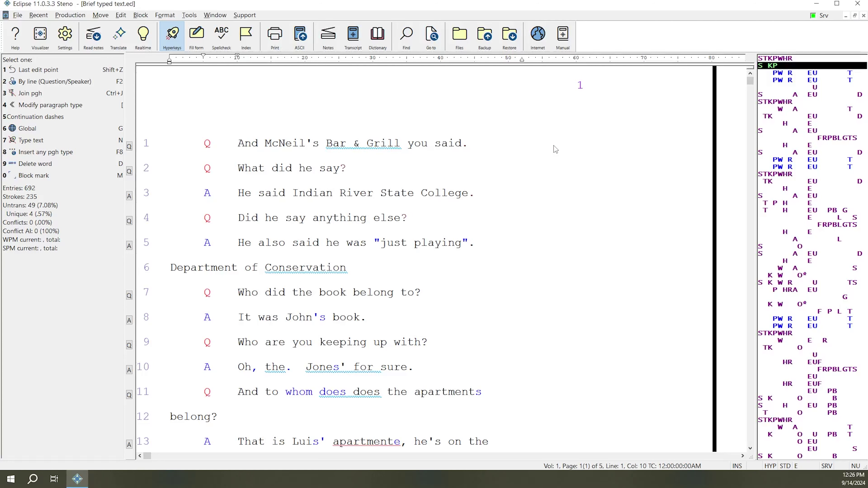
- Check the Left page layout choices in the printer output's multi-page printout options, leaving them unchanged
key("ctrl+p")
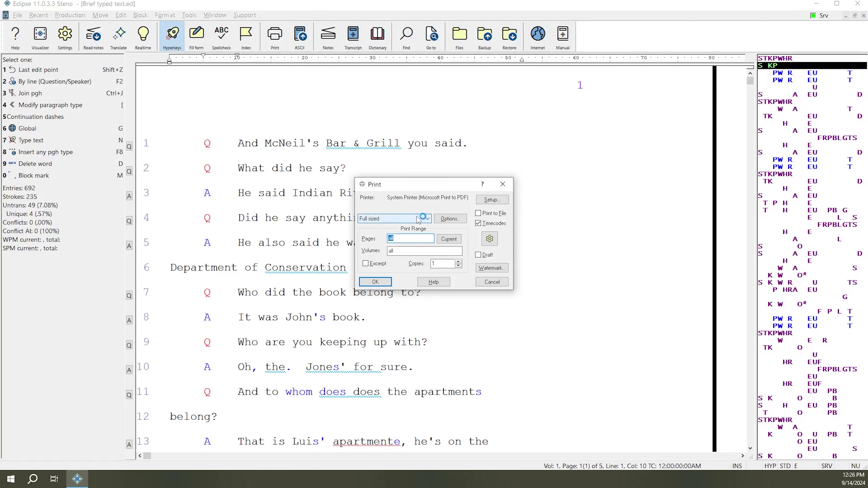
left_click(460, 218)
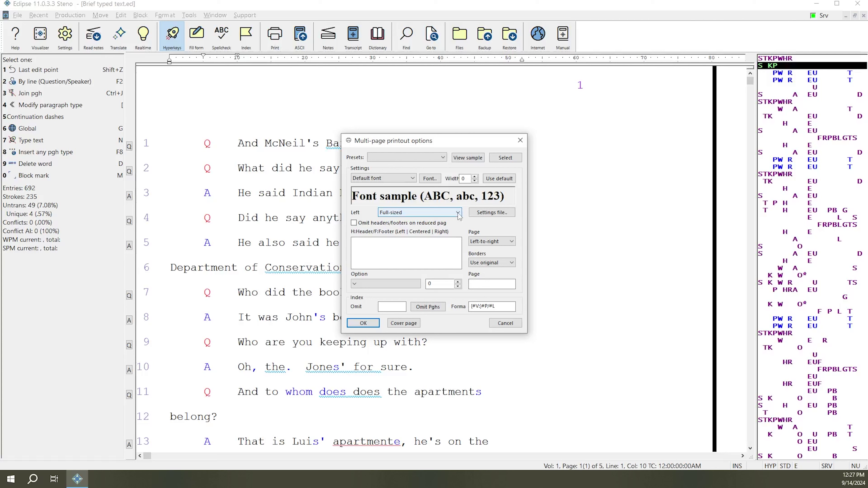
left_click(458, 213)
left_click(458, 213)
key("Escape")
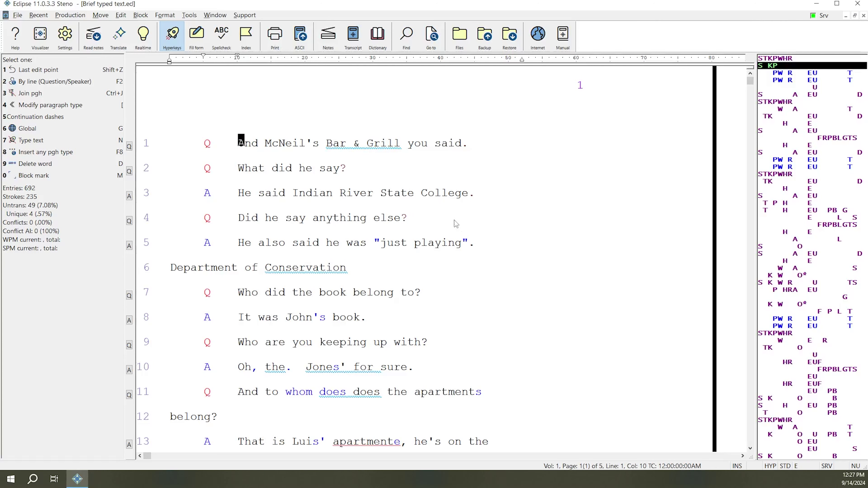
- Create a PDF of the transcript with the Left layout in its print image options set to "Full-sized, duplexed"
key("alt+p")
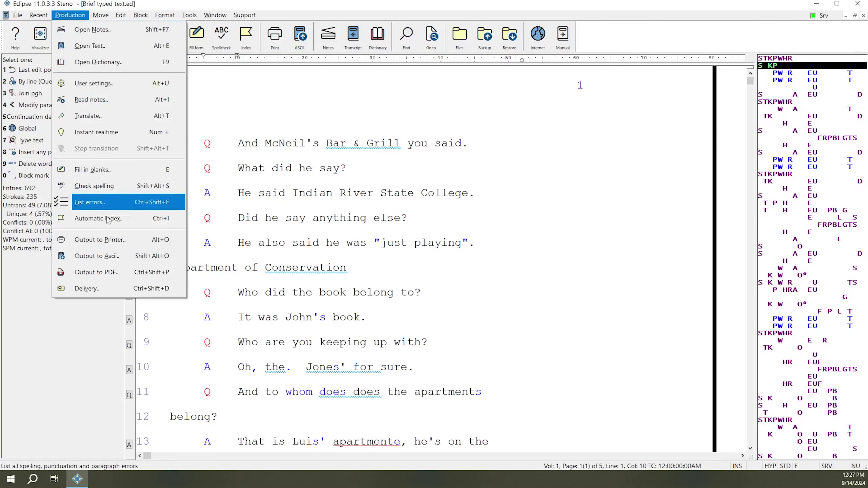
left_click(96, 272)
left_click(427, 318)
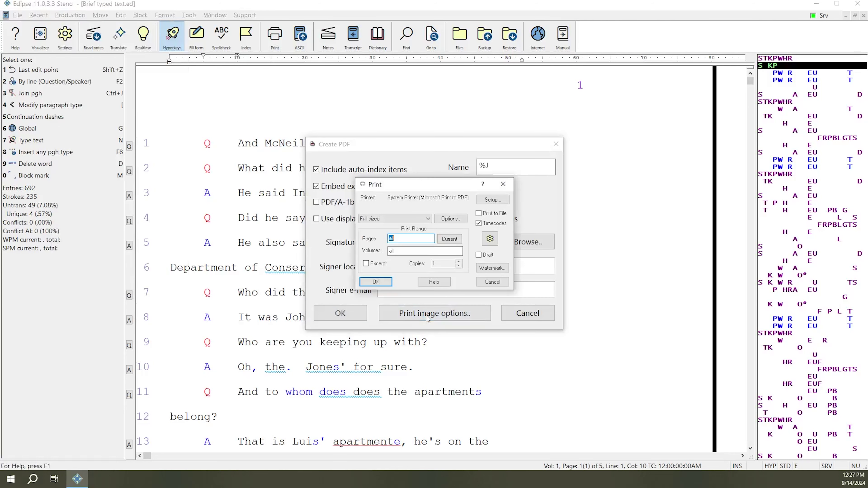
left_click(450, 219)
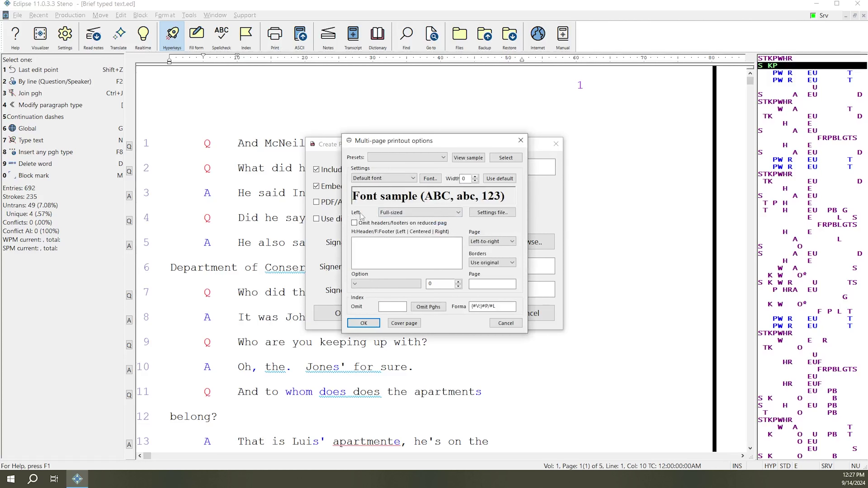
left_click(457, 213)
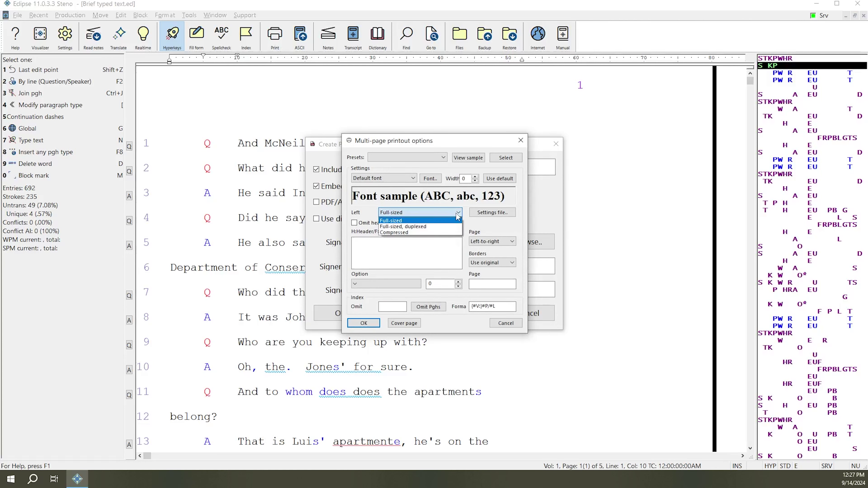
left_click(441, 226)
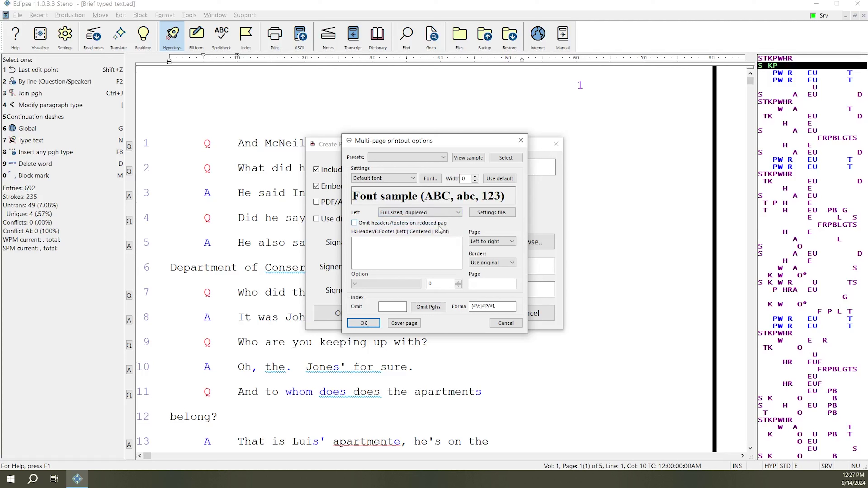
left_click(371, 324)
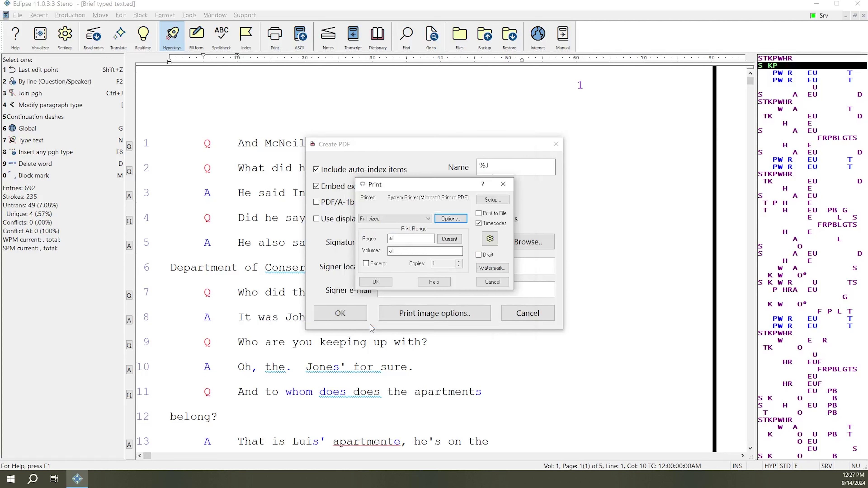
left_click(376, 282)
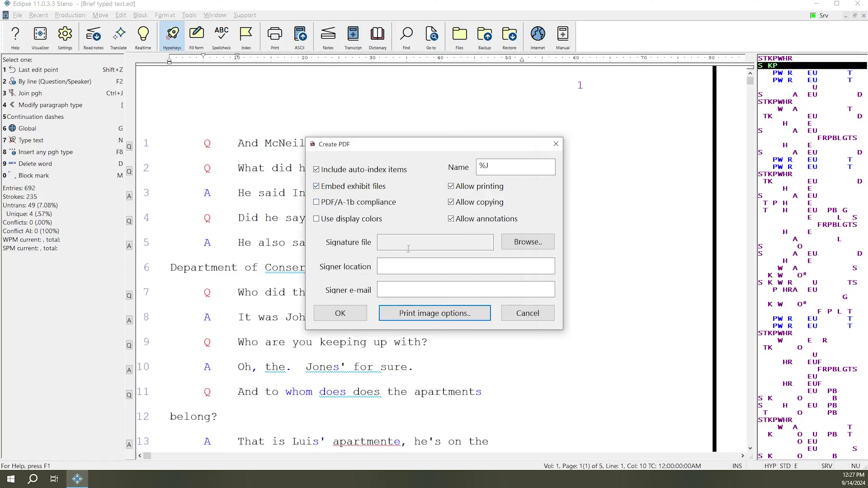
left_click(341, 314)
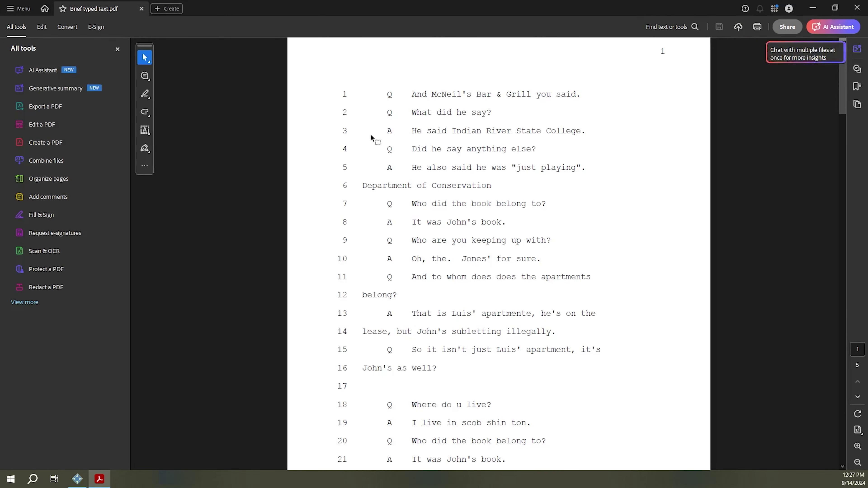
- Compare the margins and page number placement on odd and even pages throughout the exported PDF
scroll(393, 143, "down", 8)
scroll(394, 144, "down", 2)
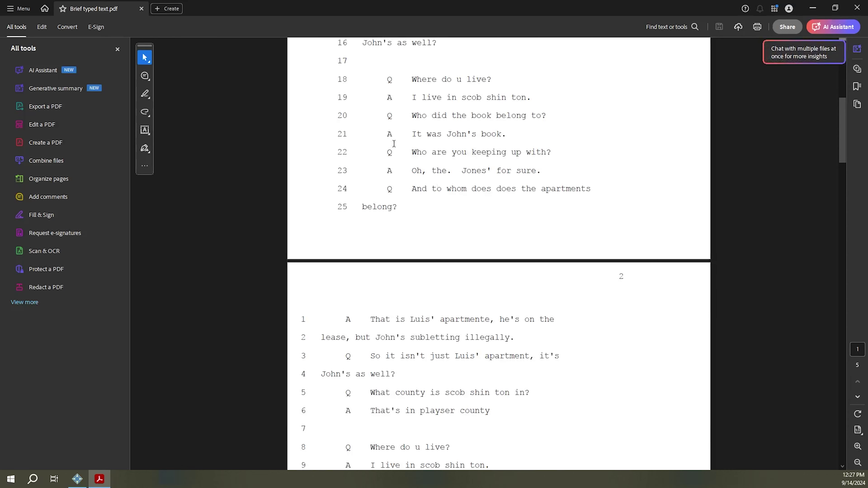
scroll(394, 144, "down", 5)
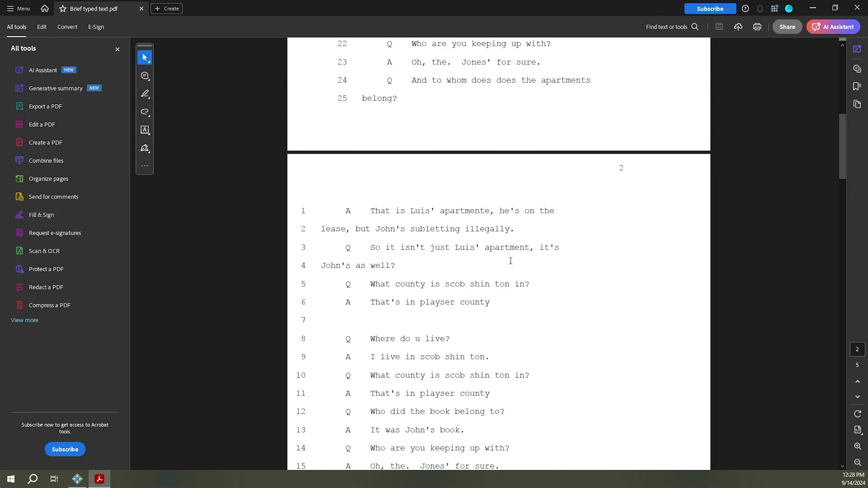
scroll(510, 261, "down", 1)
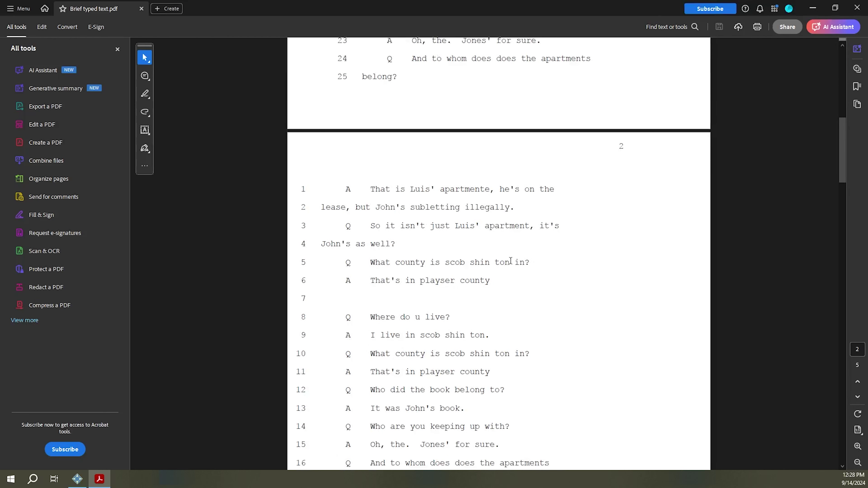
scroll(511, 261, "up", 5)
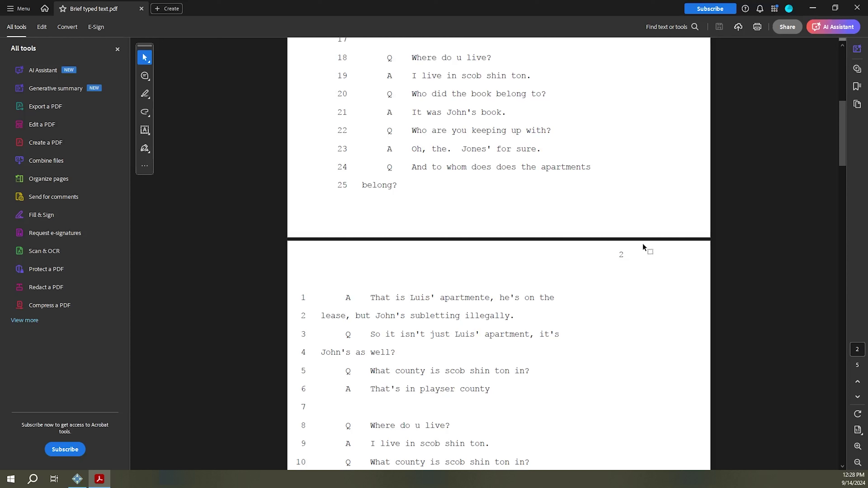
scroll(644, 335, "down", 2)
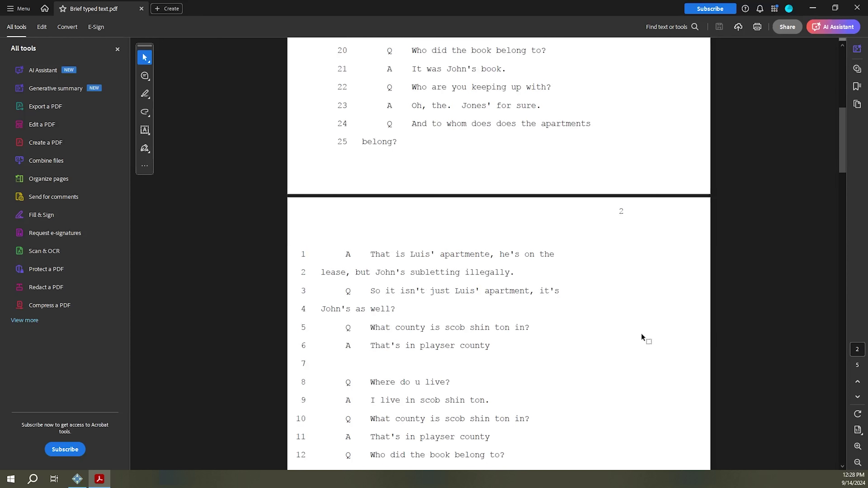
scroll(405, 316, "up", 1)
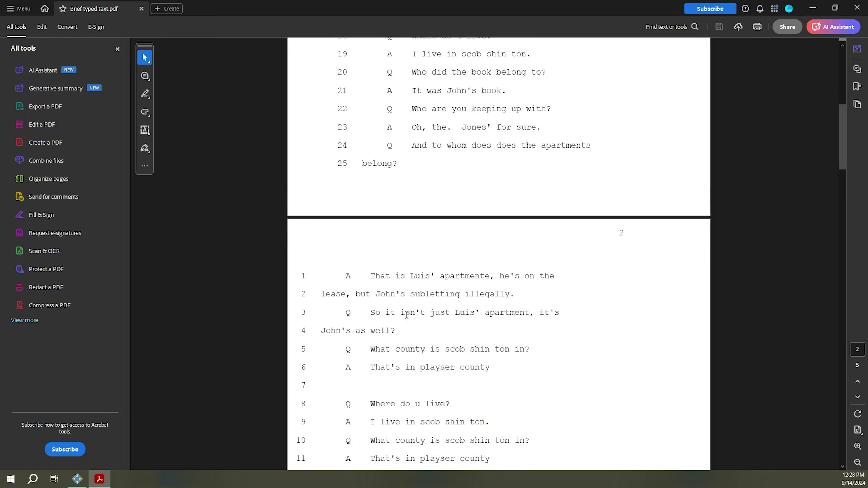
scroll(404, 311, "down", 4)
scroll(404, 308, "down", 20)
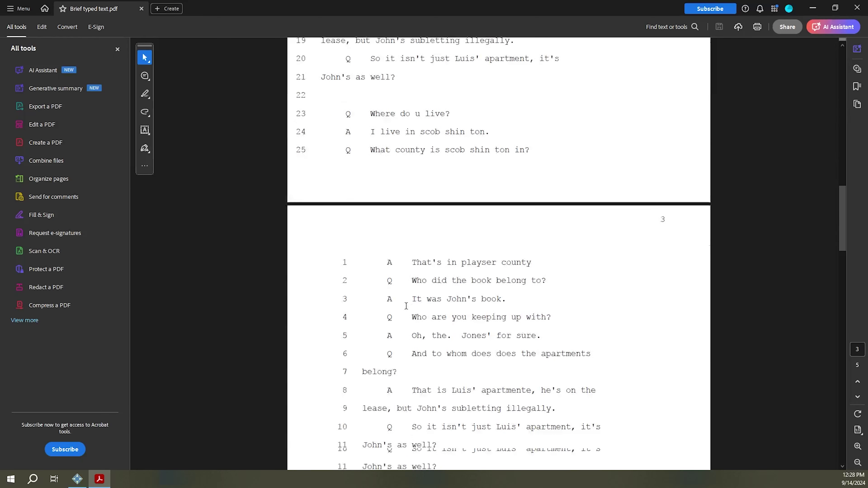
scroll(409, 306, "down", 16)
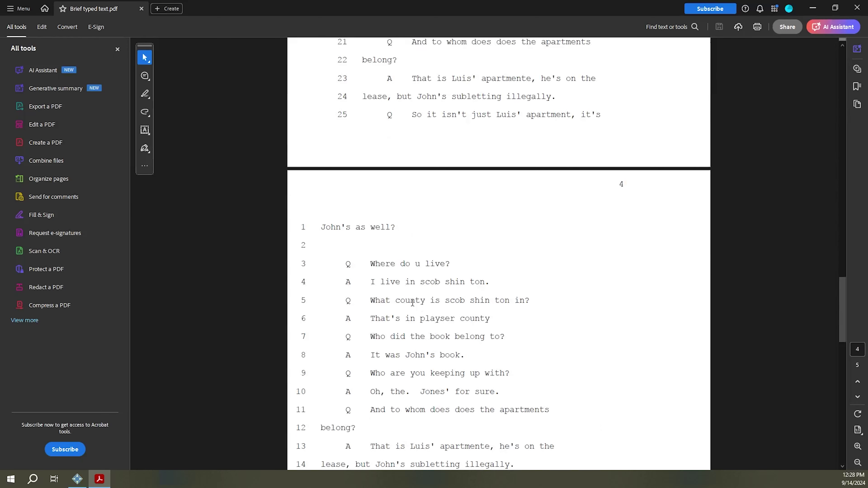
scroll(410, 304, "up", 7)
scroll(412, 294, "up", 5)
scroll(408, 229, "down", 9)
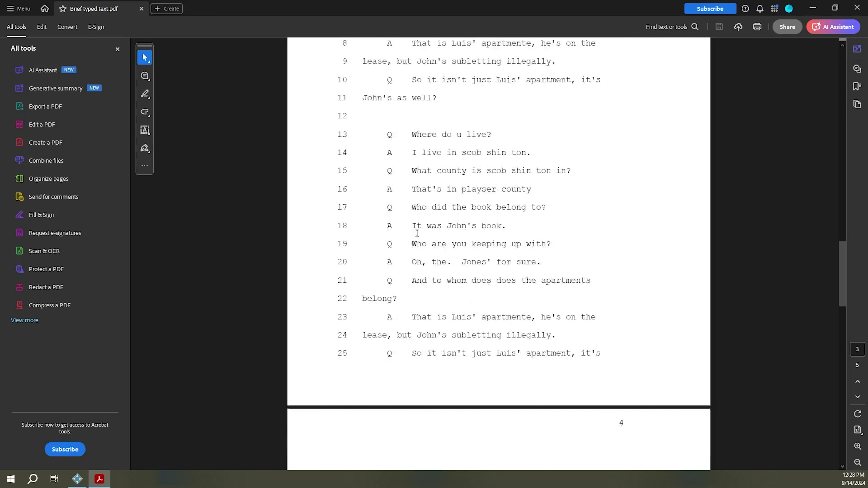
scroll(638, 272, "down", 16)
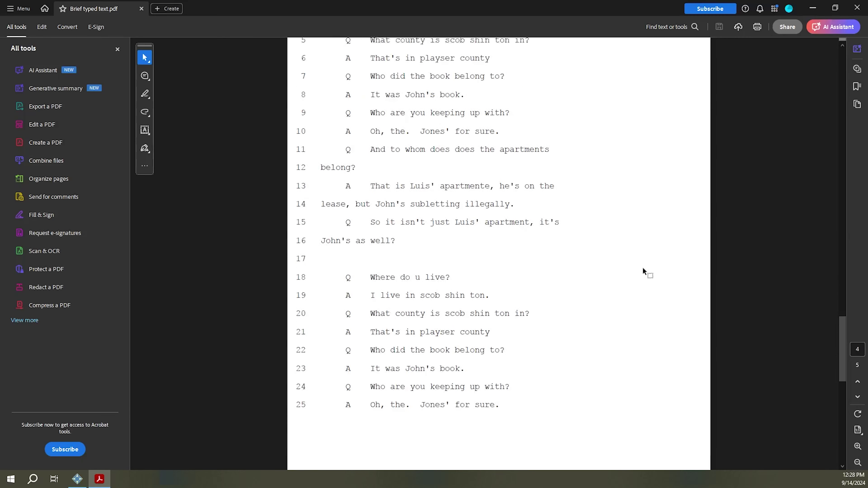
scroll(641, 272, "down", 4)
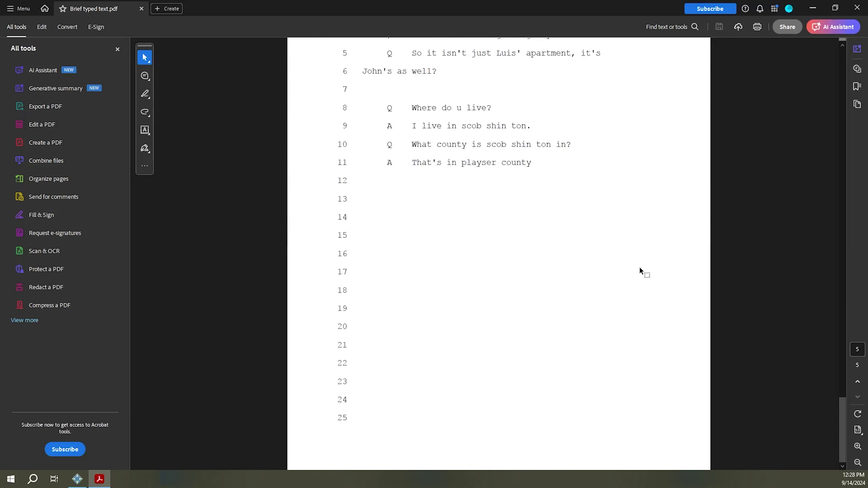
scroll(641, 272, "up", 11)
scroll(614, 338, "up", 15)
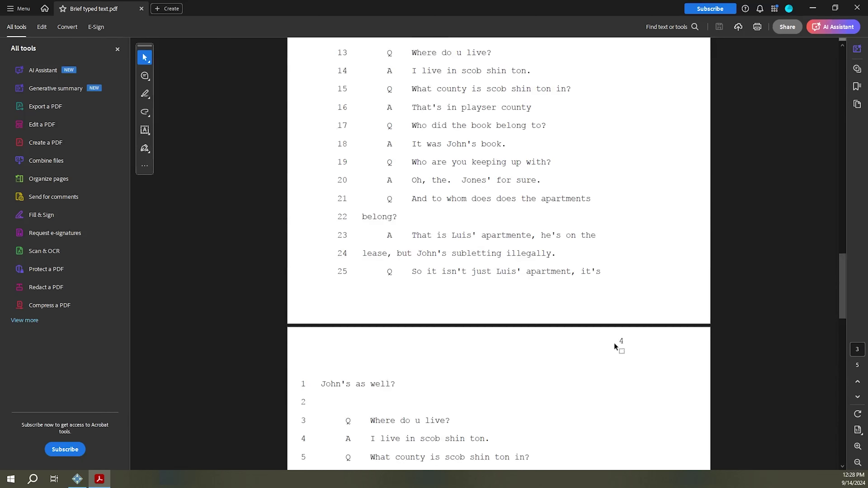
scroll(619, 343, "up", 18)
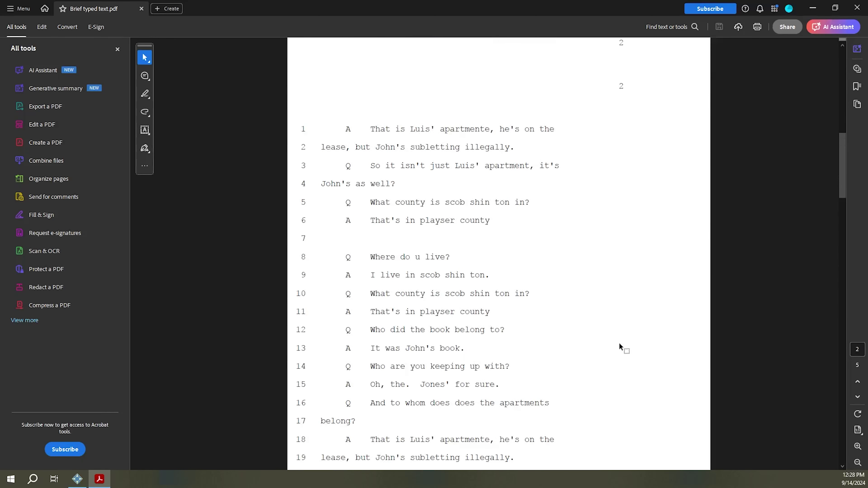
scroll(621, 346, "up", 4)
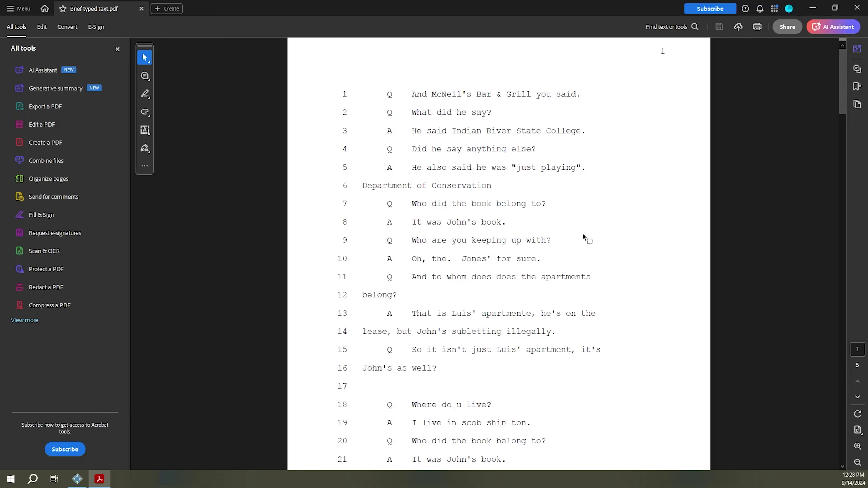
- Recheck the duplex margins on the first three pages of the PDF and close it to return to Eclipse
scroll(583, 233, "down", 11)
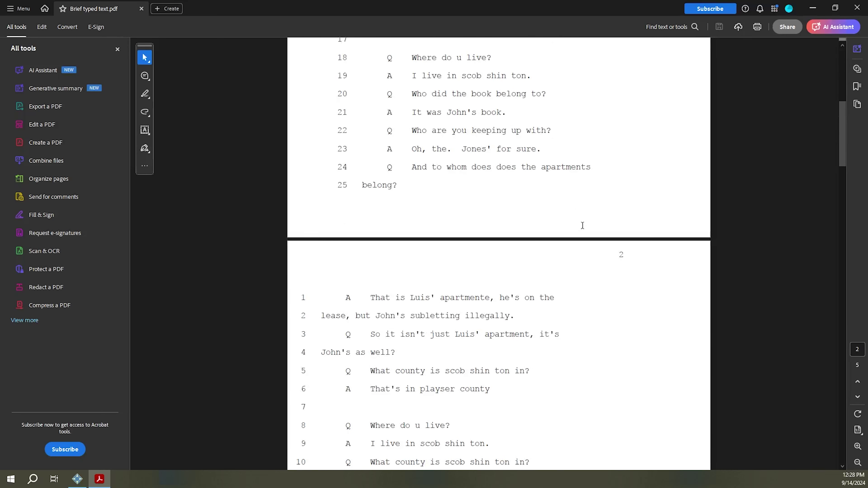
scroll(583, 225, "down", 11)
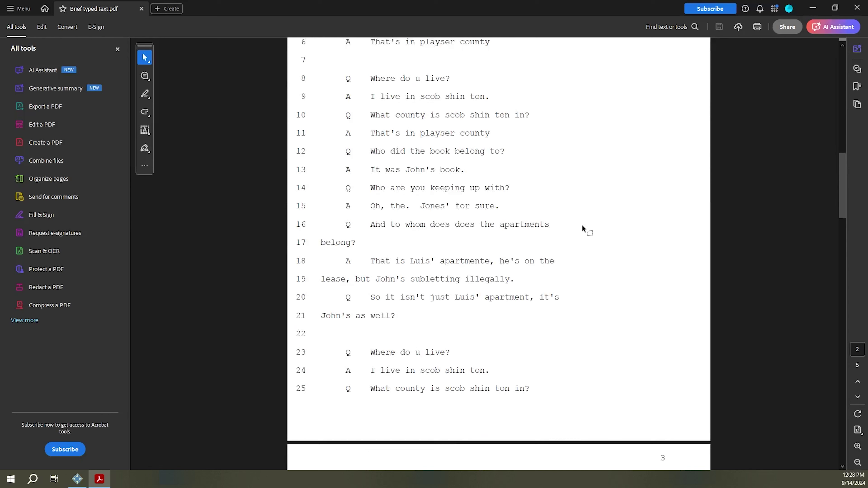
scroll(582, 226, "down", 3)
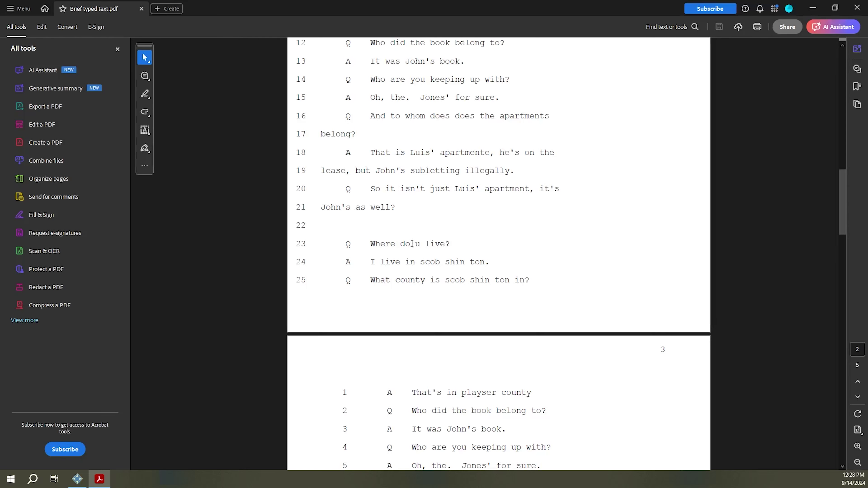
scroll(413, 246, "up", 10)
scroll(412, 245, "up", 10)
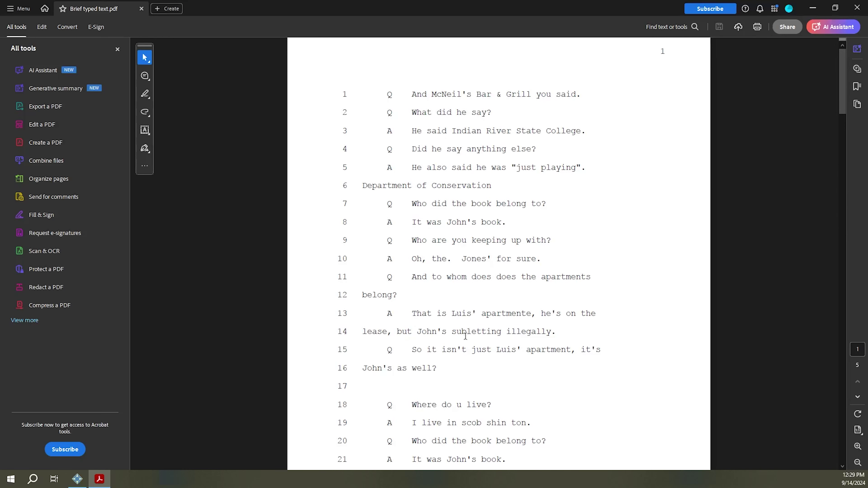
scroll(444, 311, "down", 4)
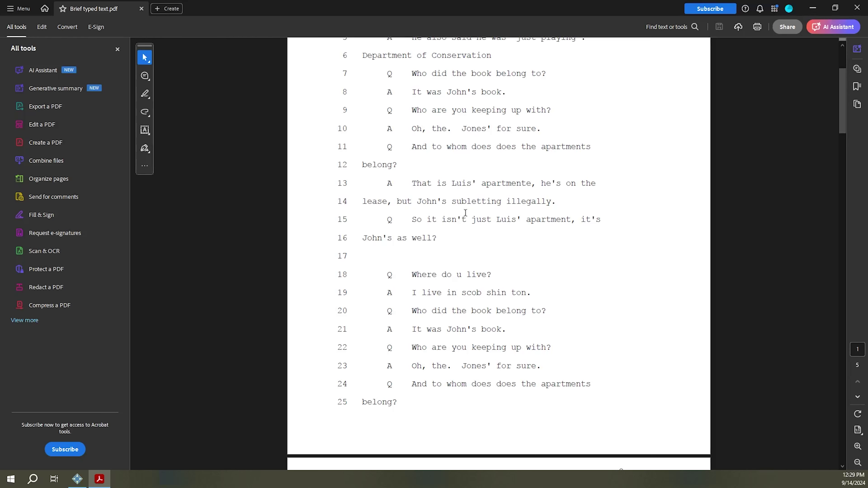
key("alt+F4")
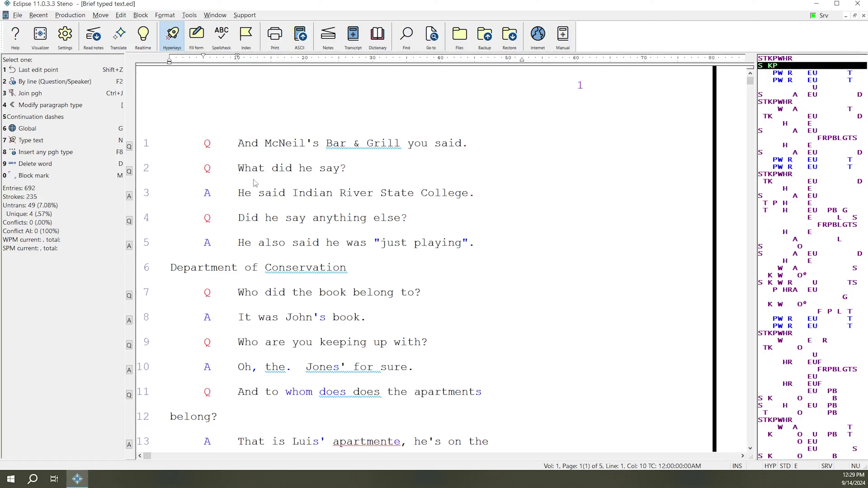
- Try the "Full-sized" Left page layout in the printer output's multi-page printout options, and close both dialogs without applying it
left_click(70, 15)
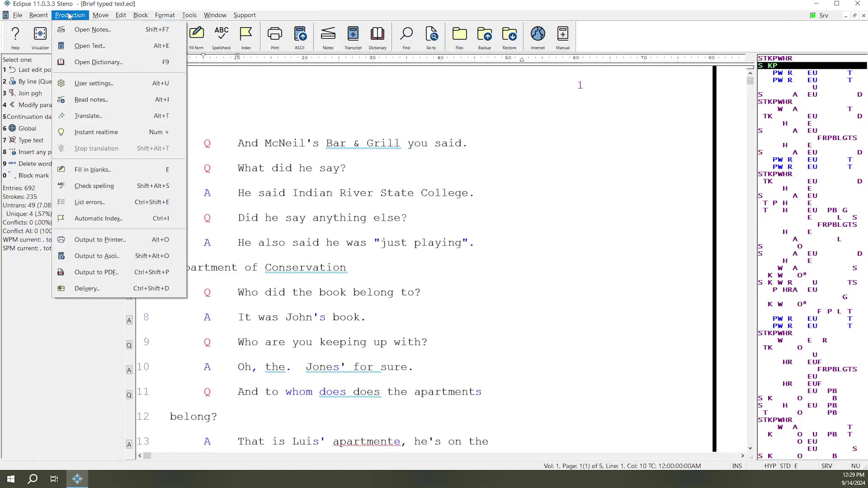
left_click(122, 241)
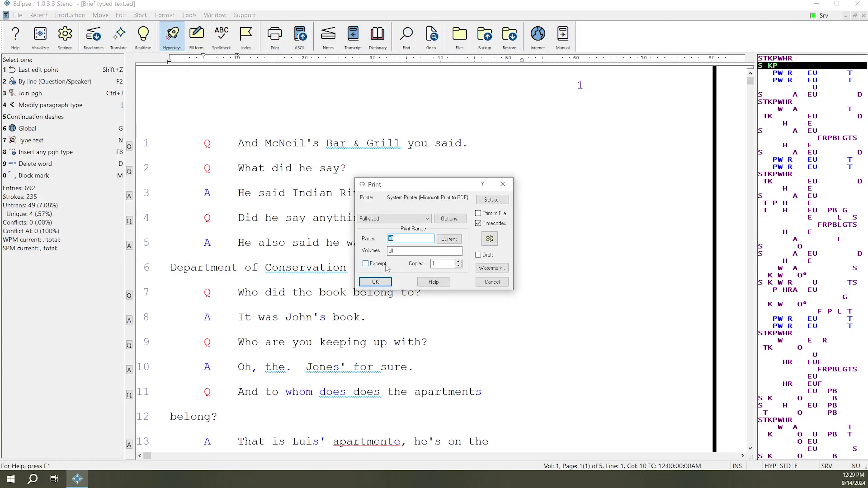
left_click(450, 219)
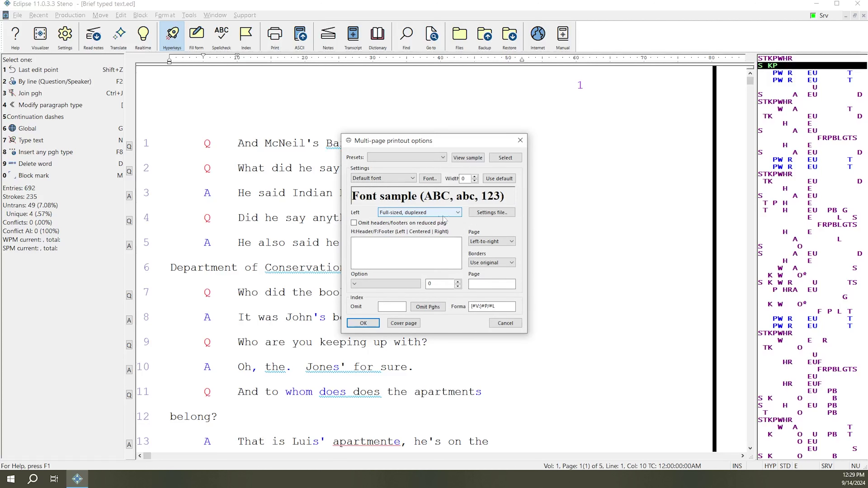
left_click(454, 213)
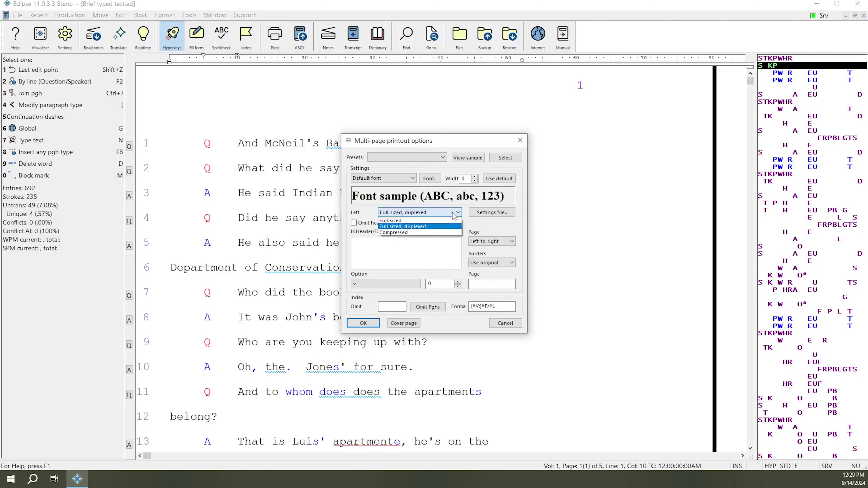
left_click(403, 222)
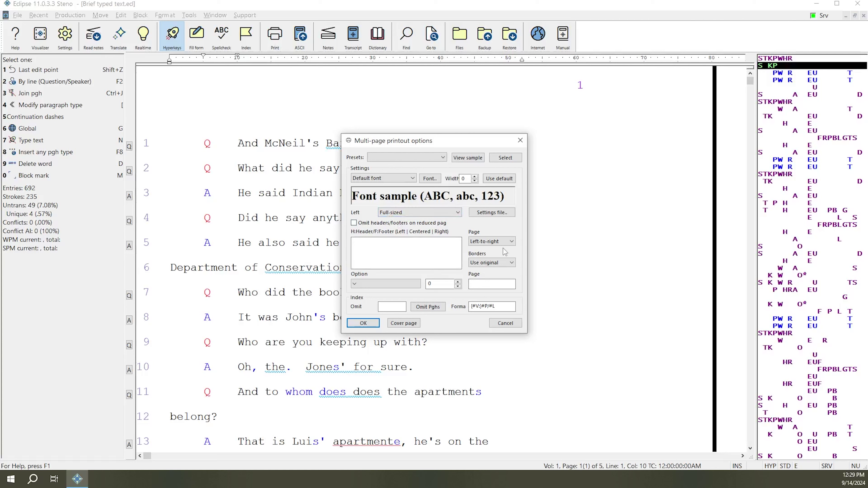
left_click(462, 212)
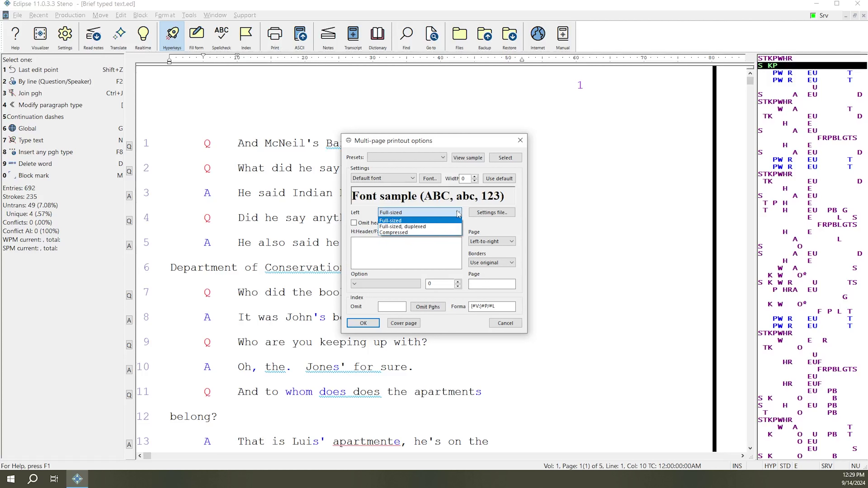
left_click(458, 214)
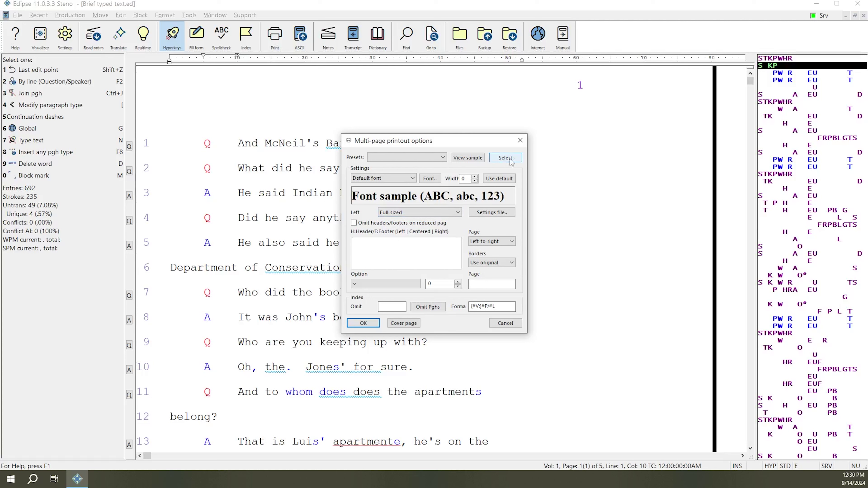
left_click(520, 140)
left_click(495, 188)
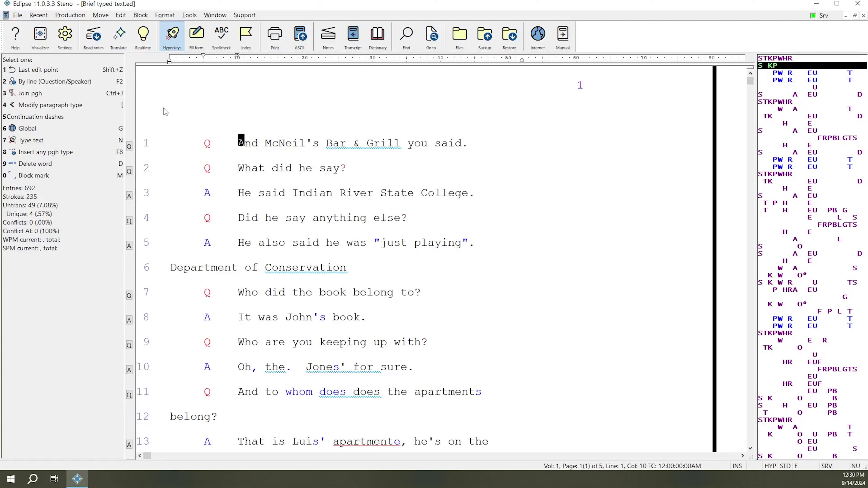
- Reopen the printer output's multi-page printout options and show the available Left page layout choices
left_click(73, 16)
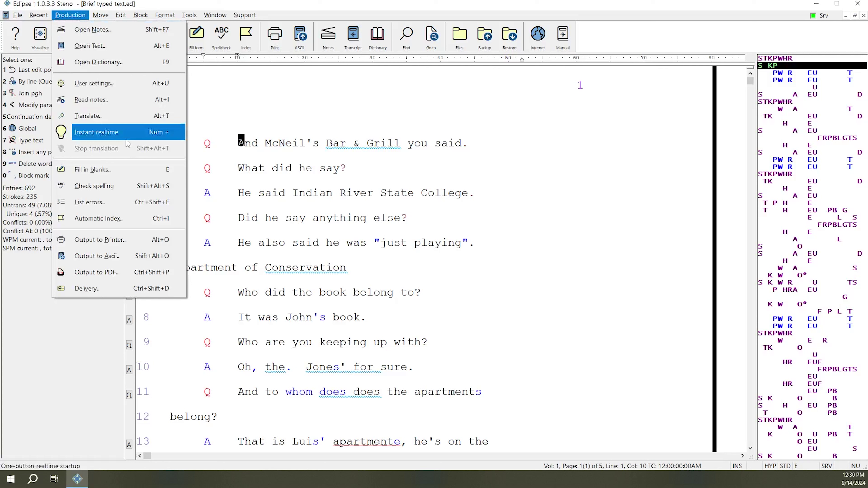
left_click(103, 240)
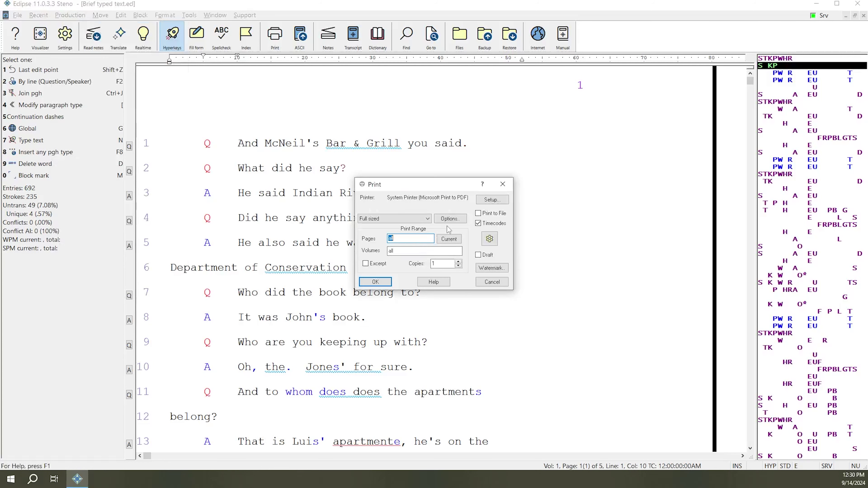
left_click(448, 221)
left_click(444, 214)
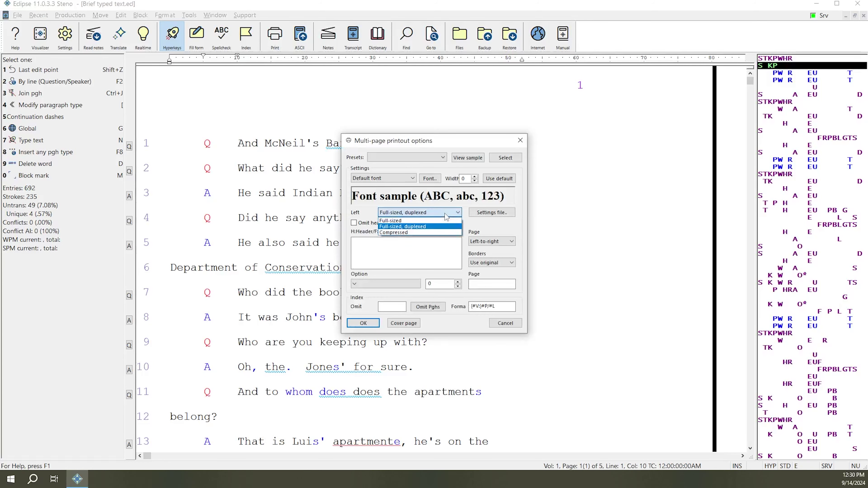